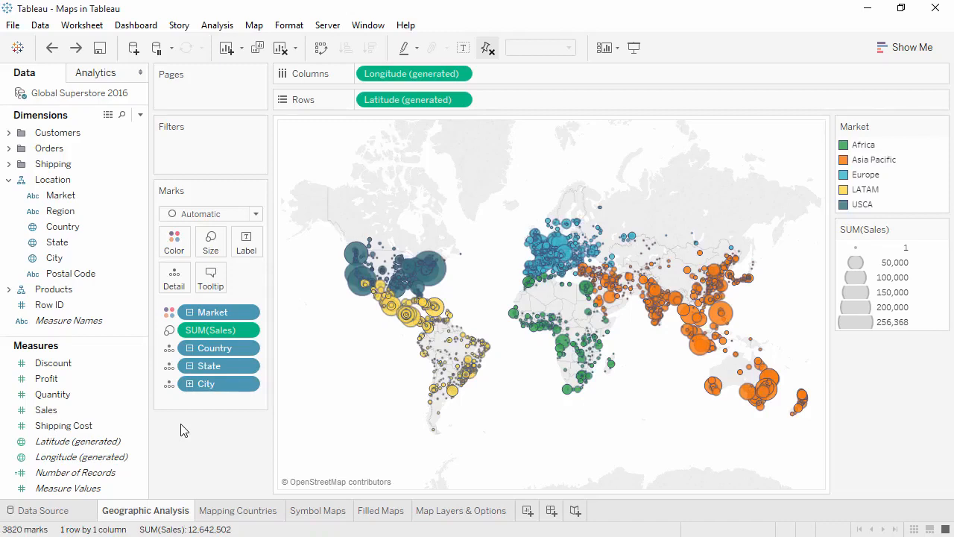
click(92, 227)
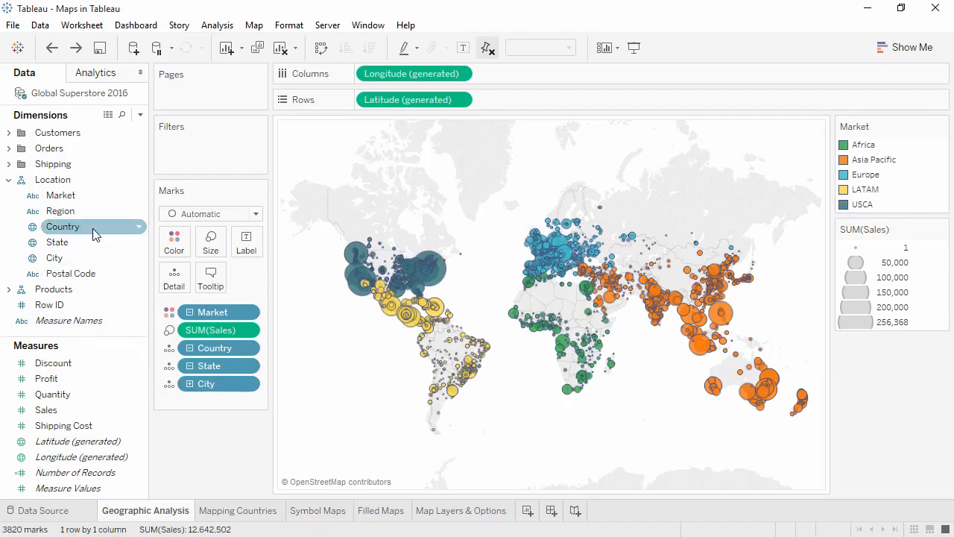
click(91, 244)
click(87, 257)
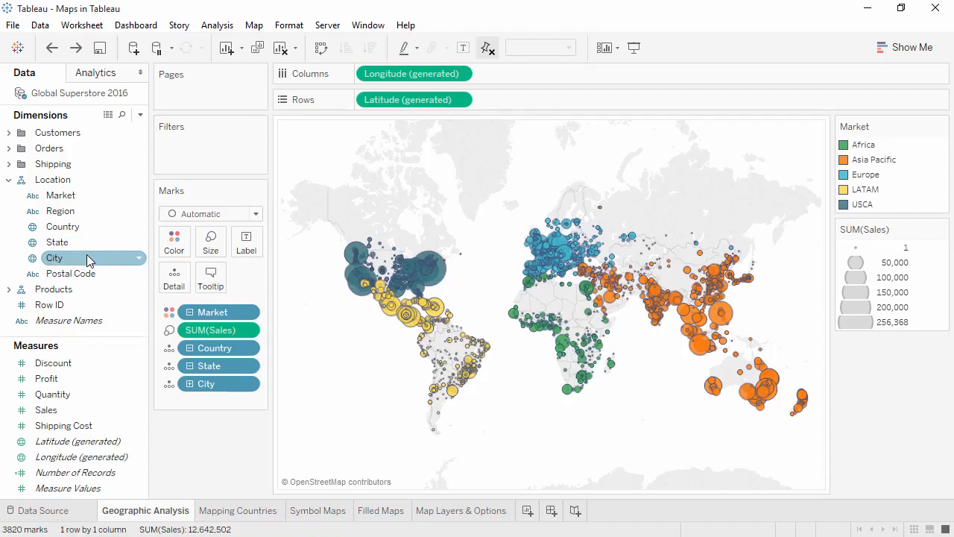
click(53, 247)
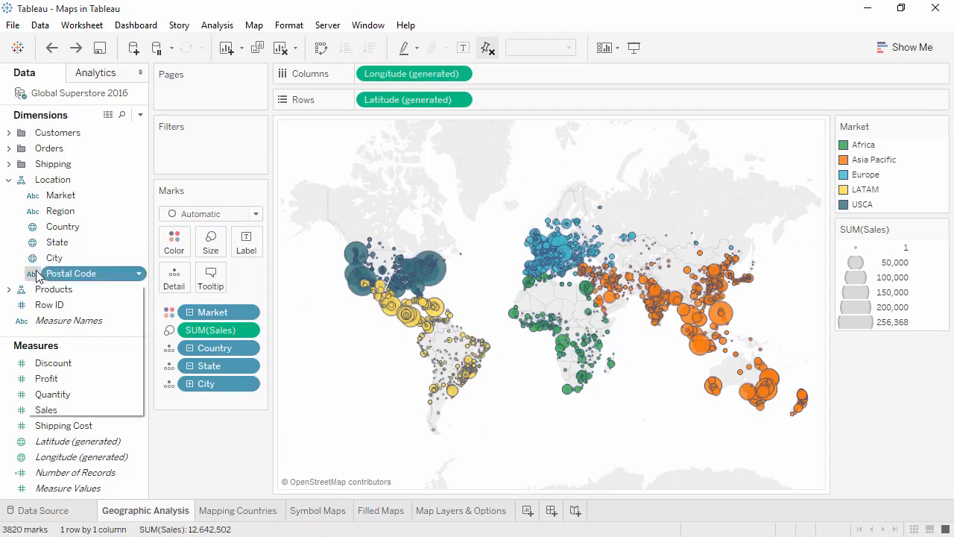
Assign the ZIP Code/Postcode geographic role to the Postal Code field.
click(42, 273)
mouse_move(95, 412)
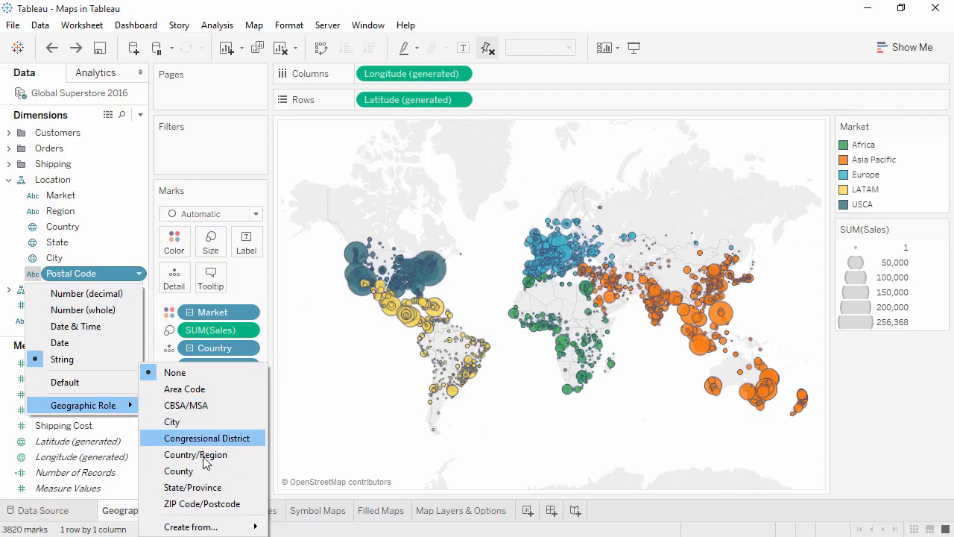
click(211, 504)
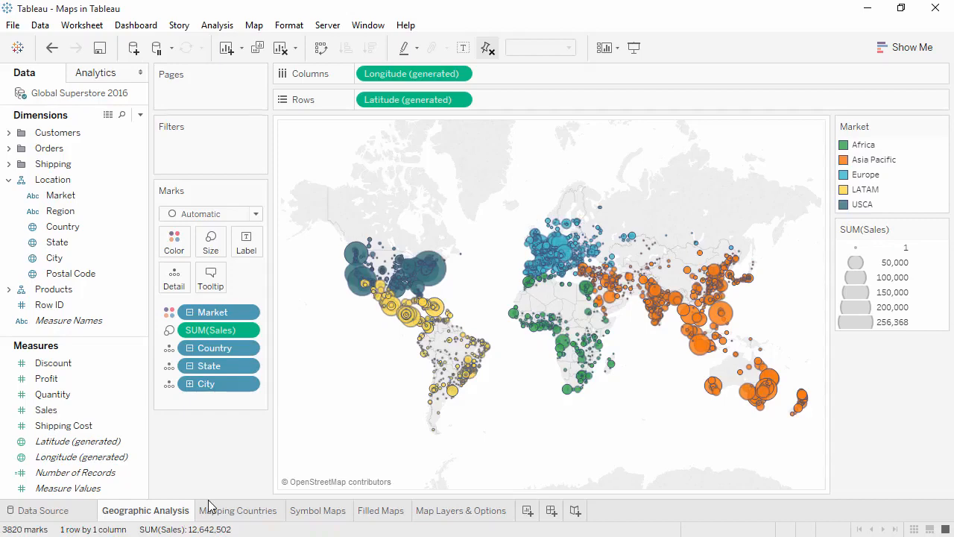
On the Mapping Countries sheet, create a map from the Country field and add State as a further level of detail.
click(226, 512)
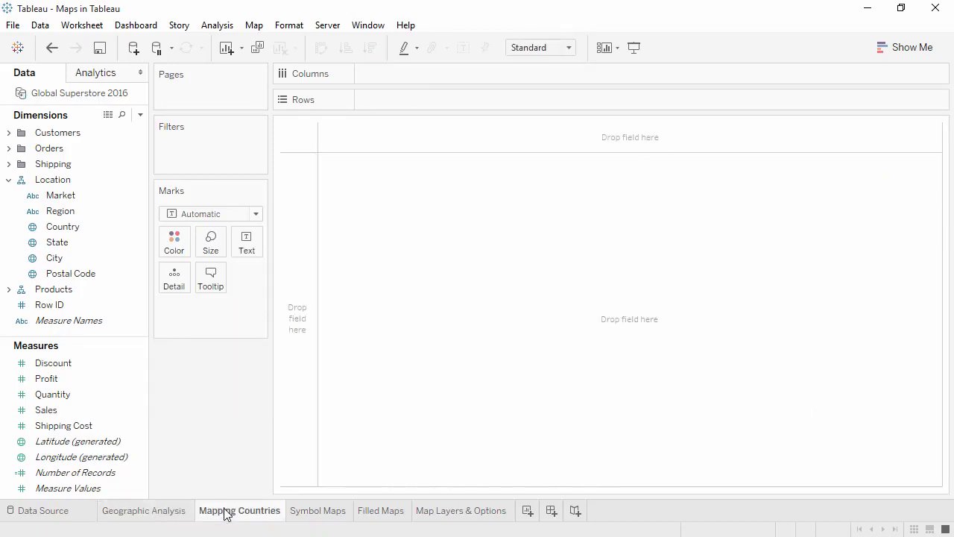
click(104, 227)
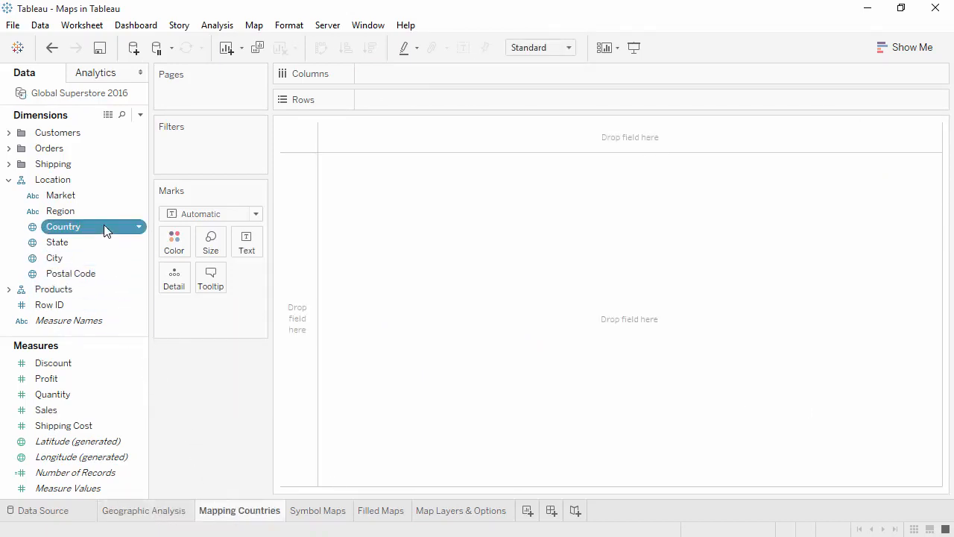
double_click(105, 227)
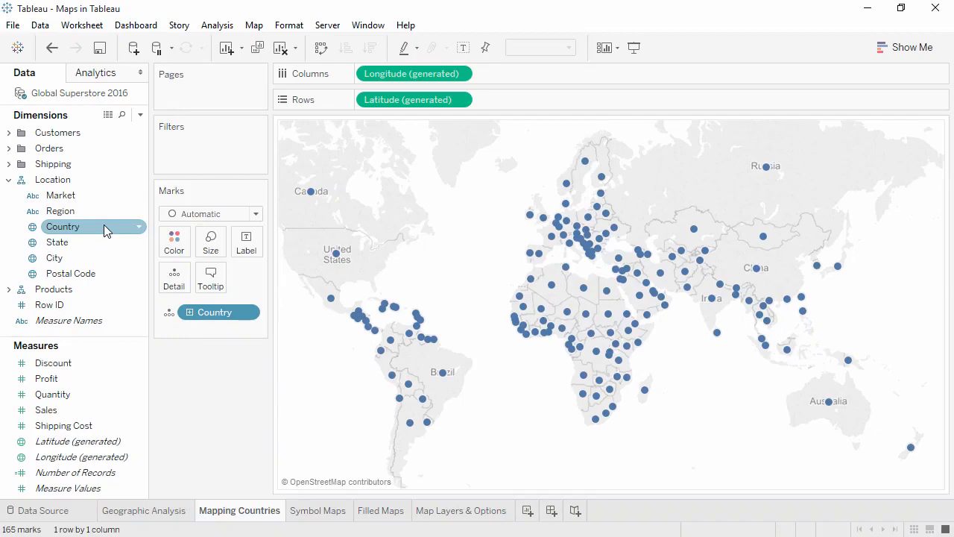
drag(104, 242, 392, 241)
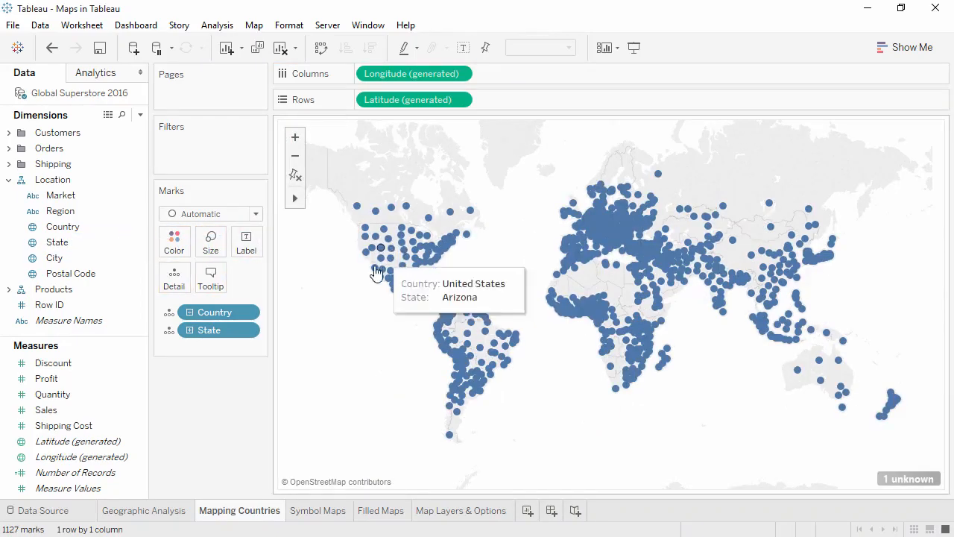
On the Symbol Maps sheet, change the mark type to Shape and use the thin X symbol for the marks.
click(315, 514)
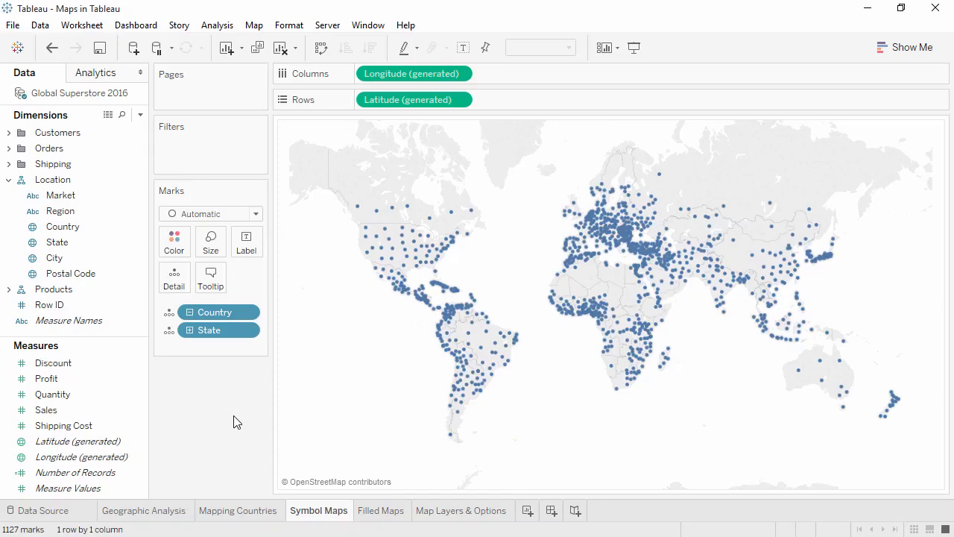
click(216, 216)
click(214, 323)
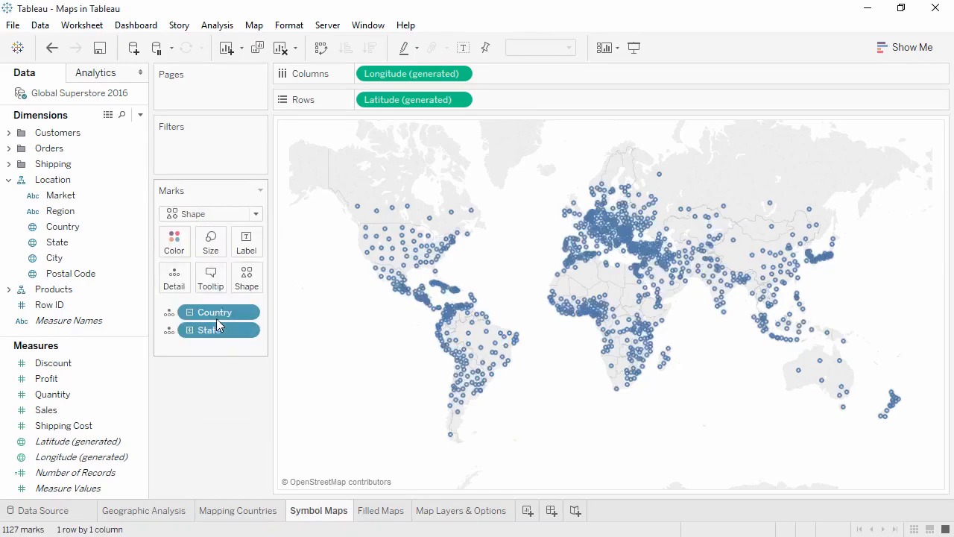
click(251, 285)
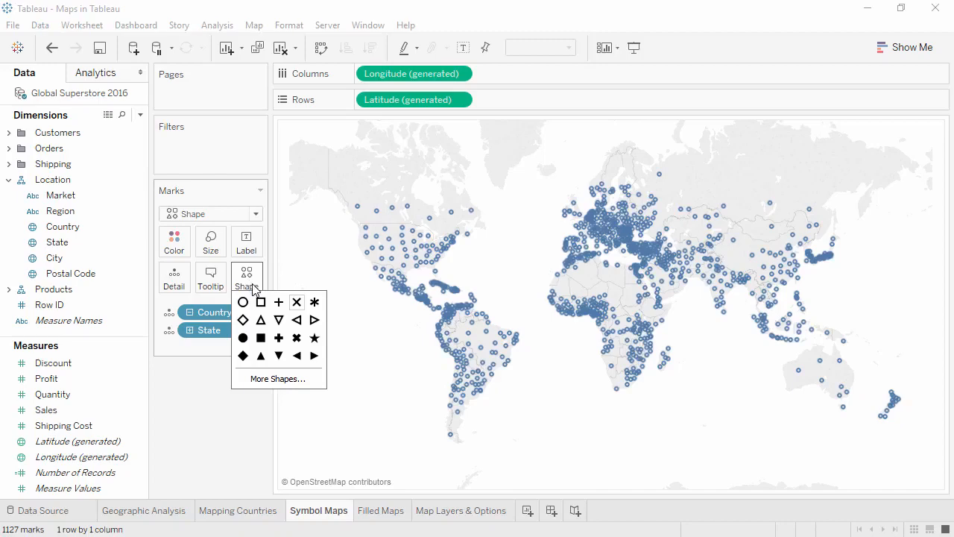
click(298, 303)
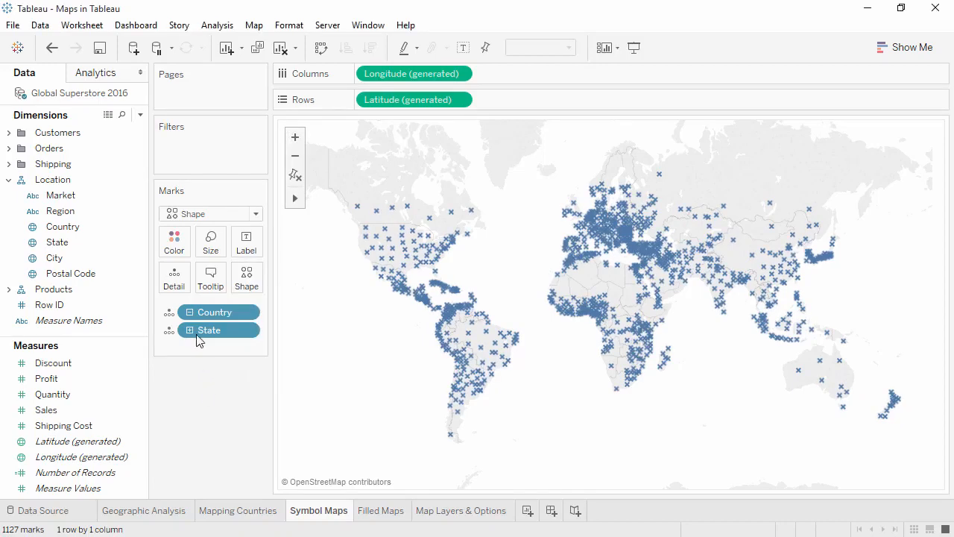
Enlarge the X marks slightly and colour them by Market.
click(211, 246)
drag(229, 284, 232, 282)
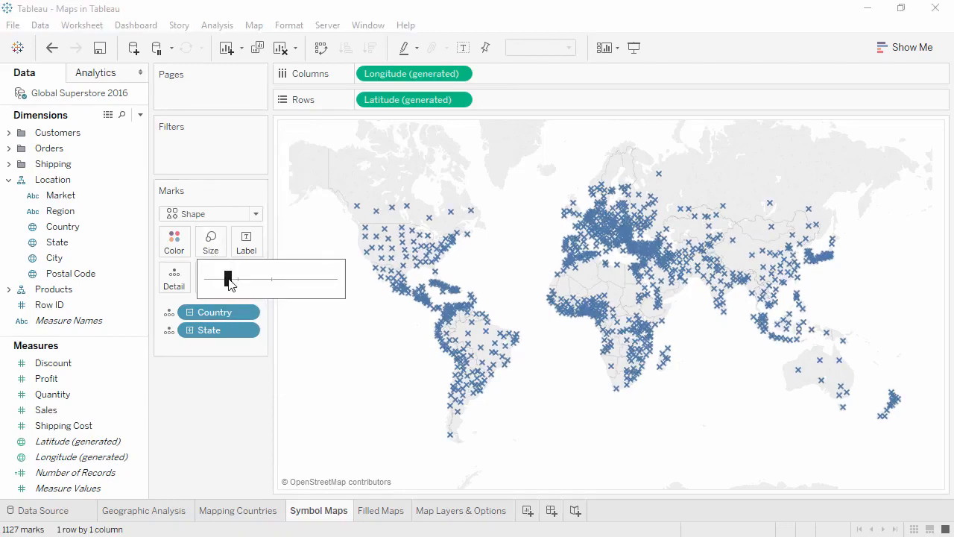
drag(86, 198, 179, 244)
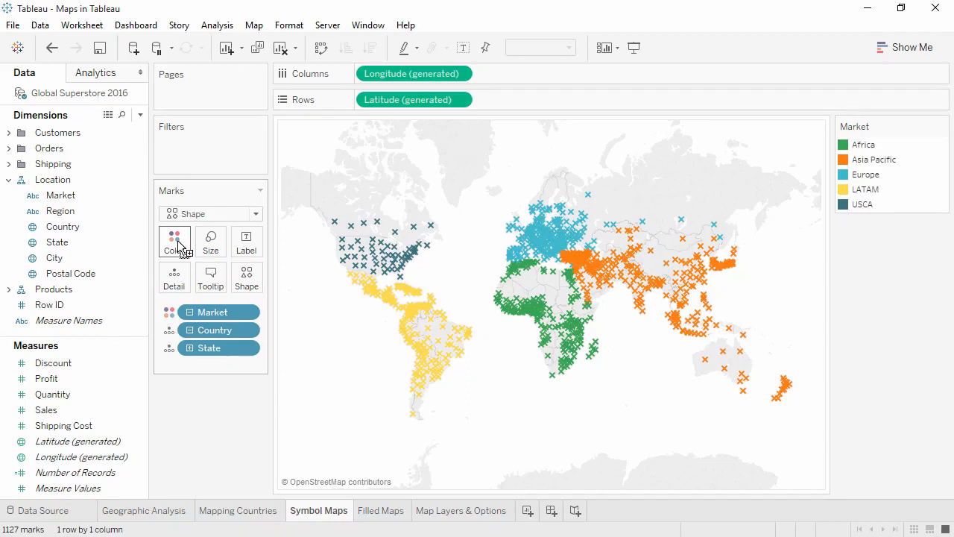
Open the Filled Maps sheet.
click(381, 511)
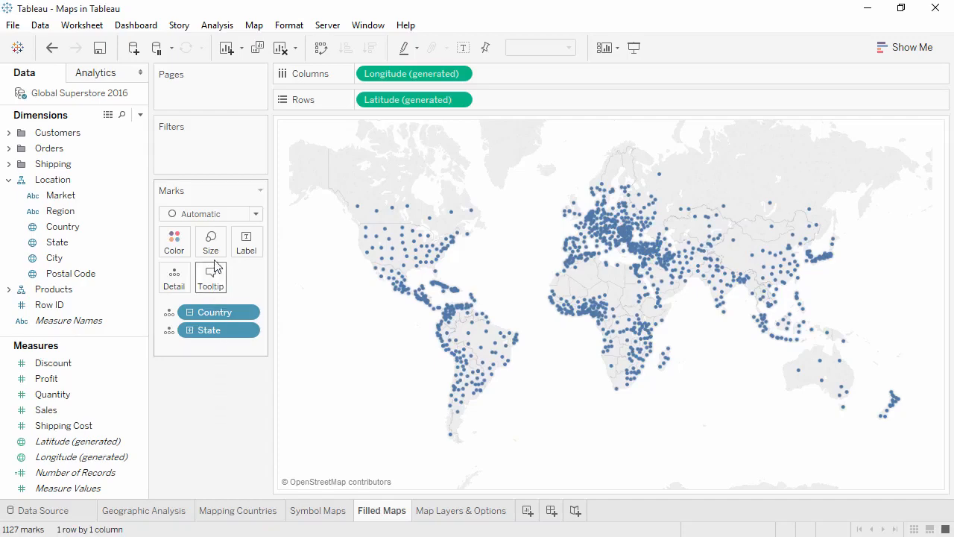
click(211, 216)
click(208, 354)
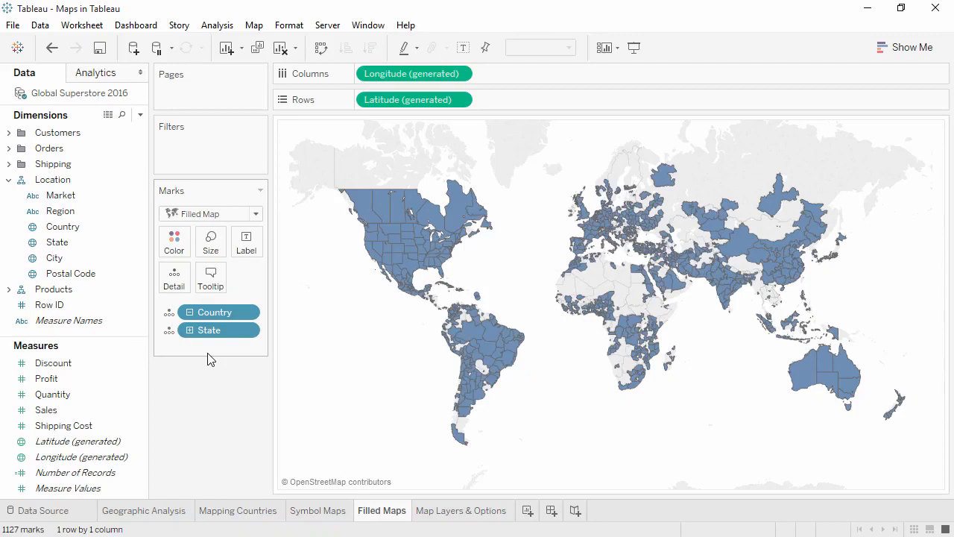
click(51, 47)
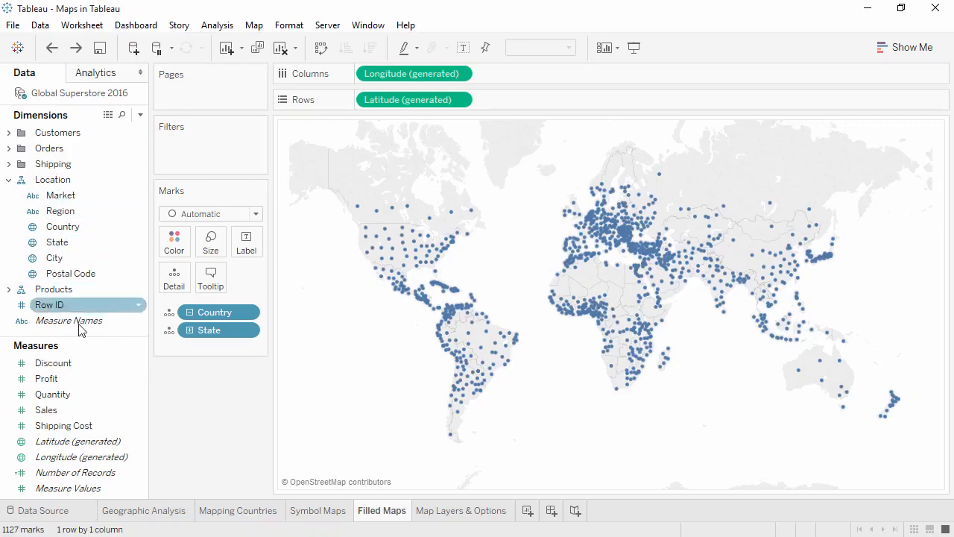
Colour the states on the Filled Maps sheet by Profit.
drag(87, 377, 177, 249)
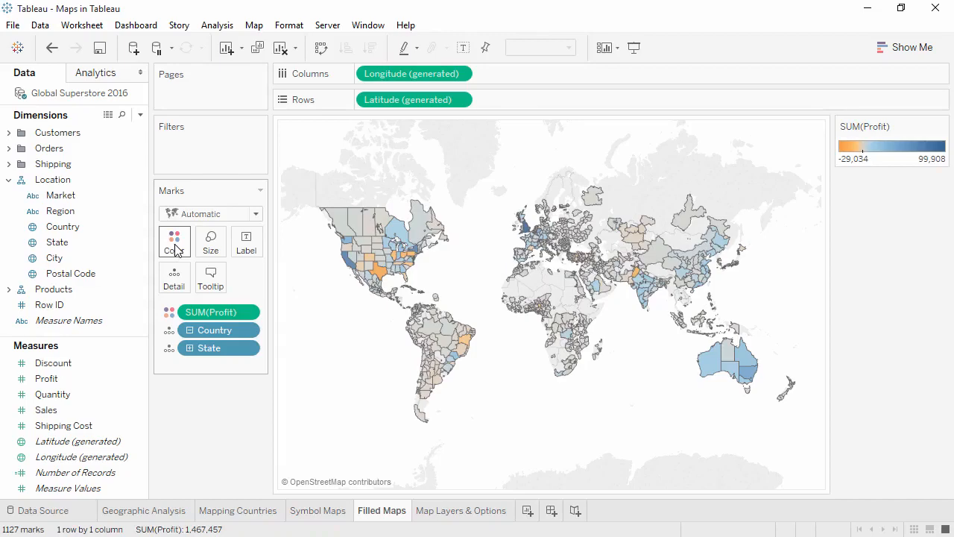
On the Map Layers & Options sheet, set the map background to the Dark style with 20% washout and show the Coastline layer.
click(440, 511)
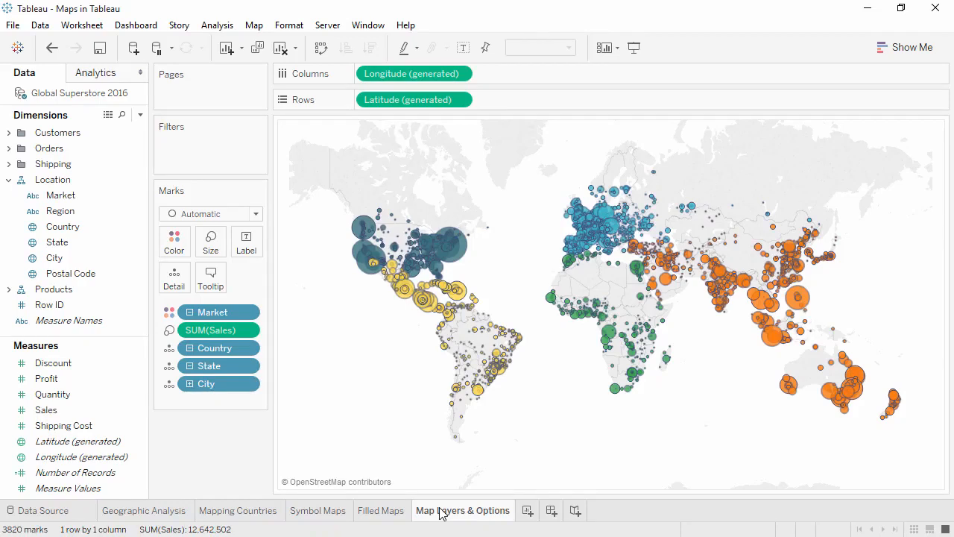
click(254, 28)
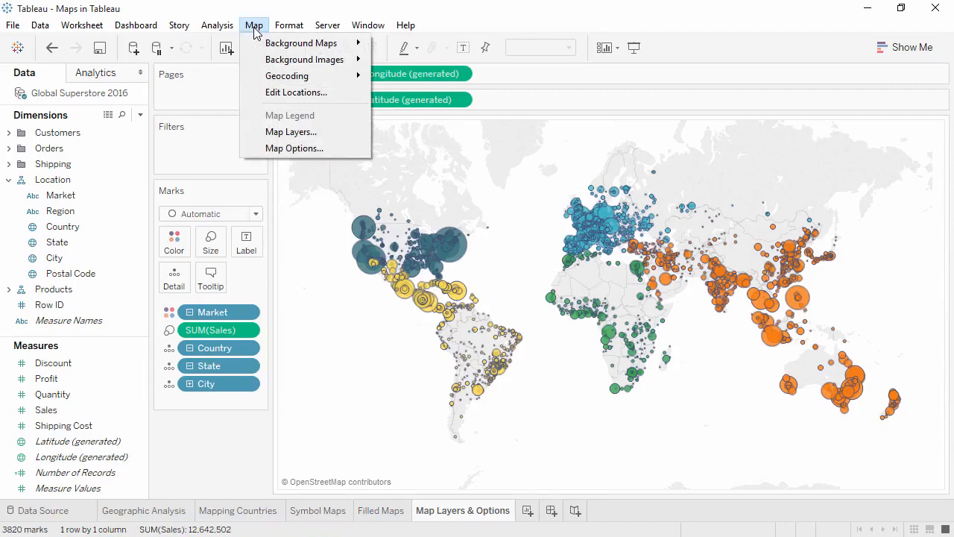
click(283, 132)
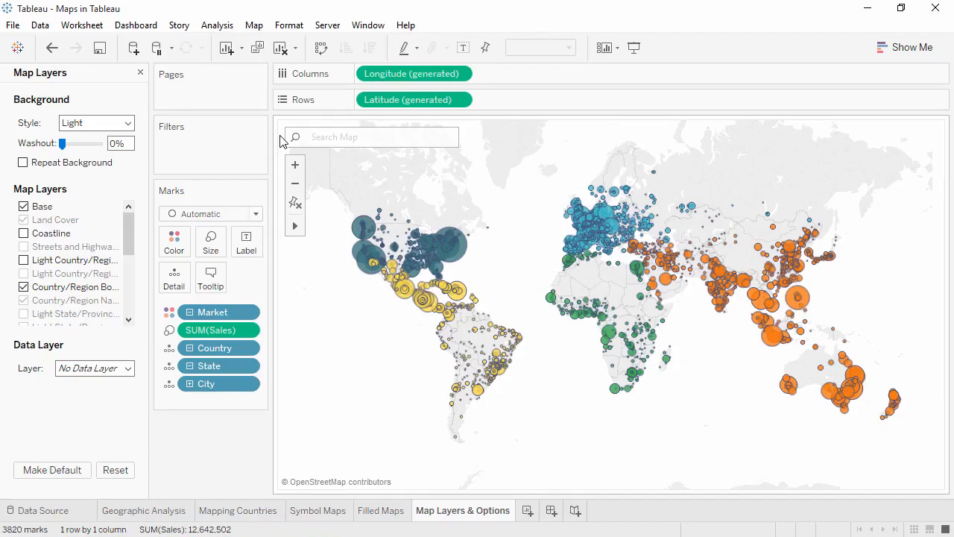
click(128, 125)
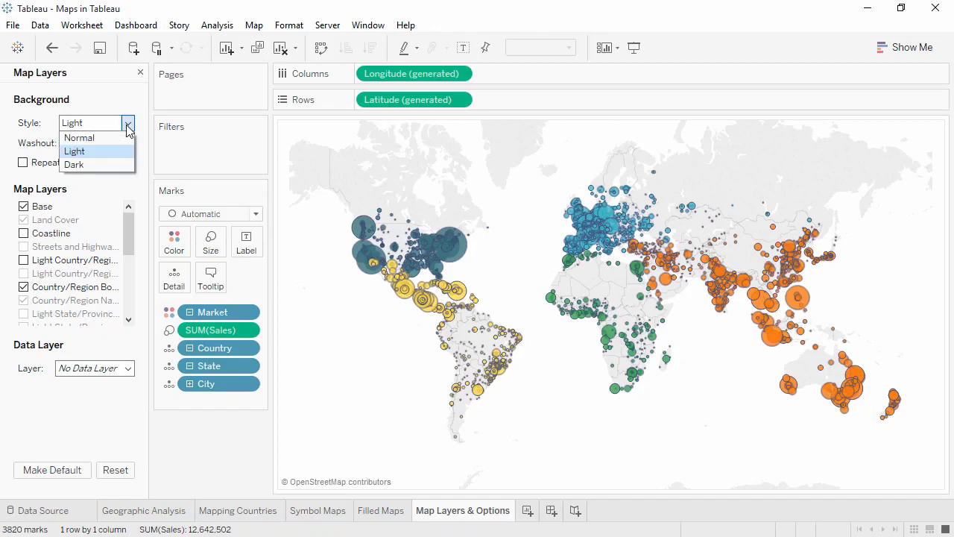
click(115, 165)
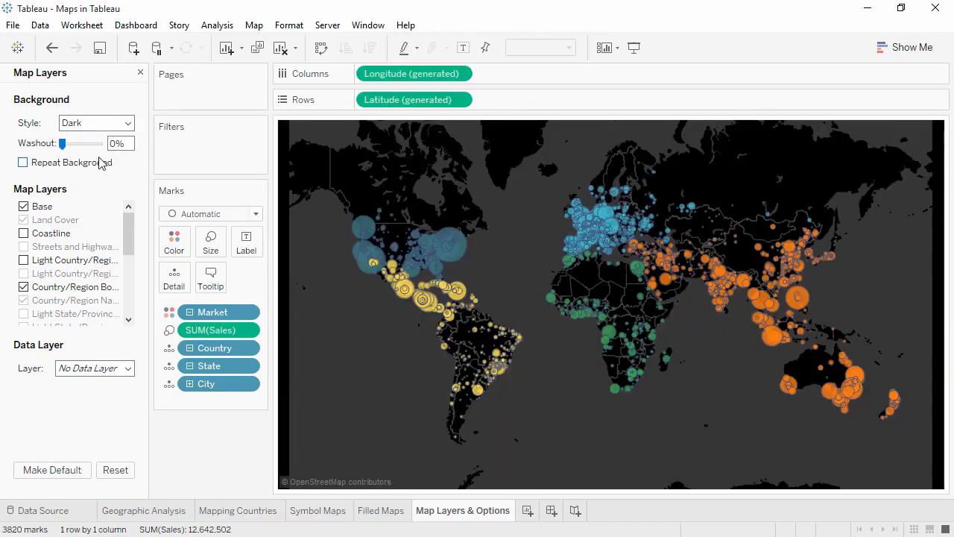
drag(63, 143, 72, 150)
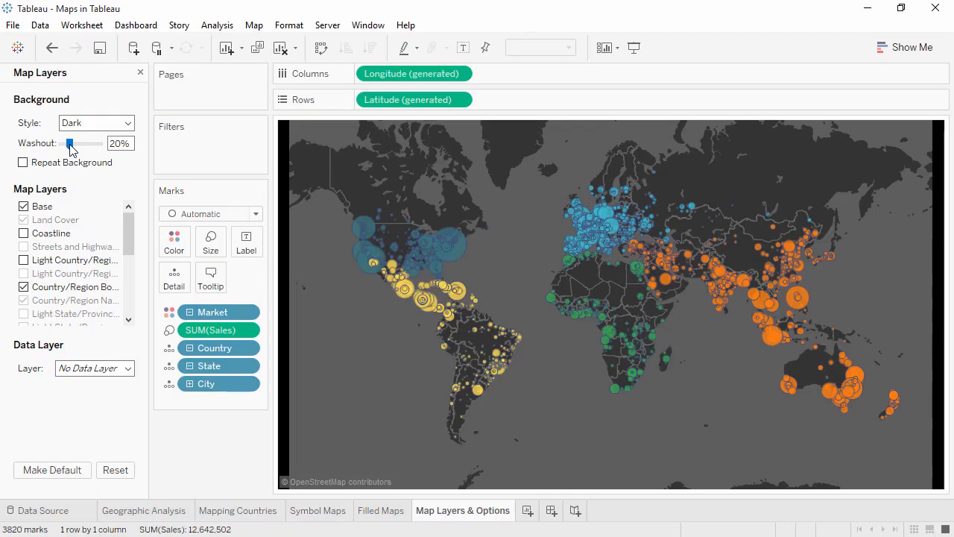
click(24, 234)
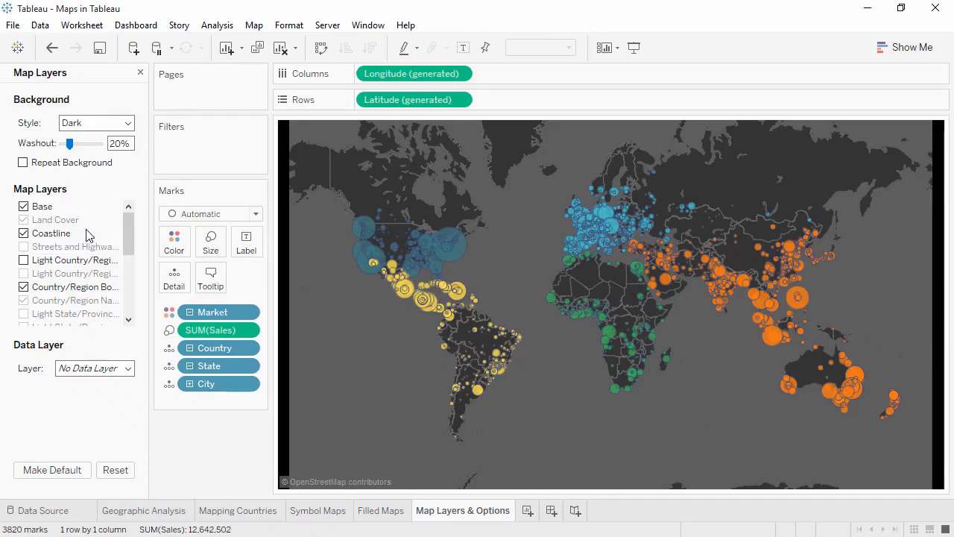
Search the map for Dunedin, Otago and zoom in closer on the area around the city.
click(332, 138)
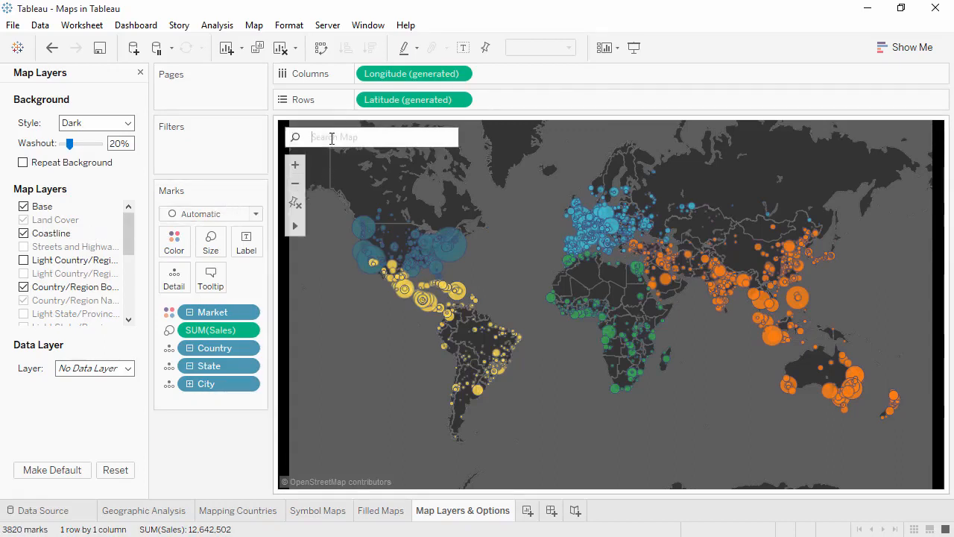
text(Dune)
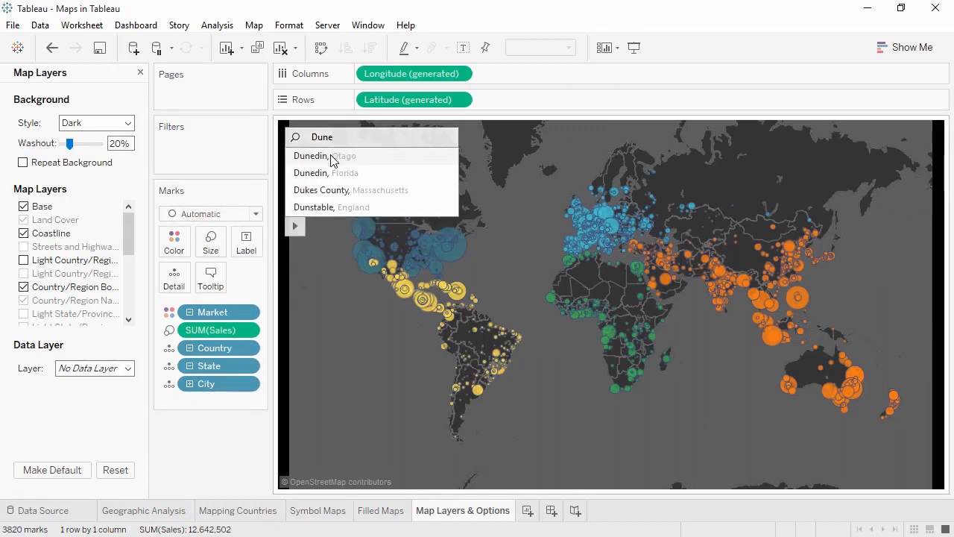
click(330, 154)
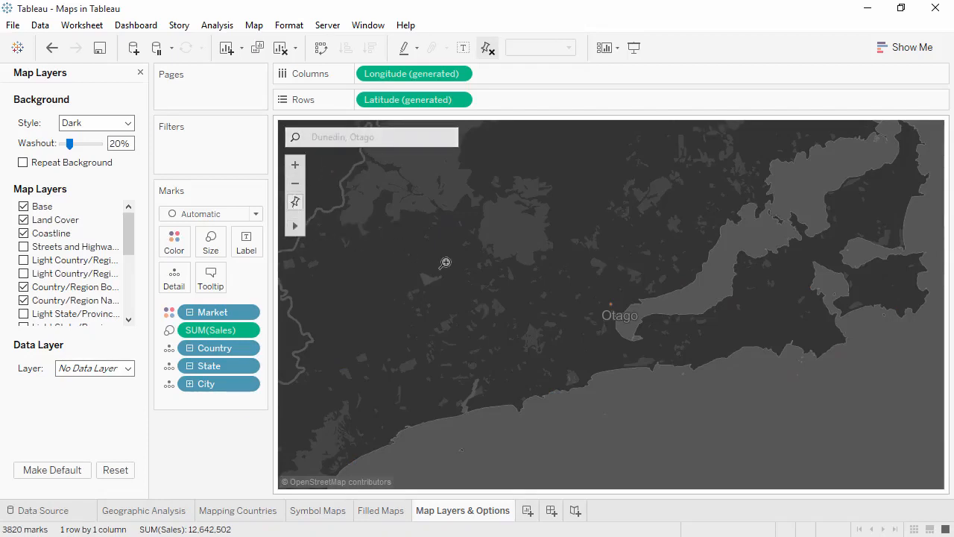
drag(559, 267, 655, 339)
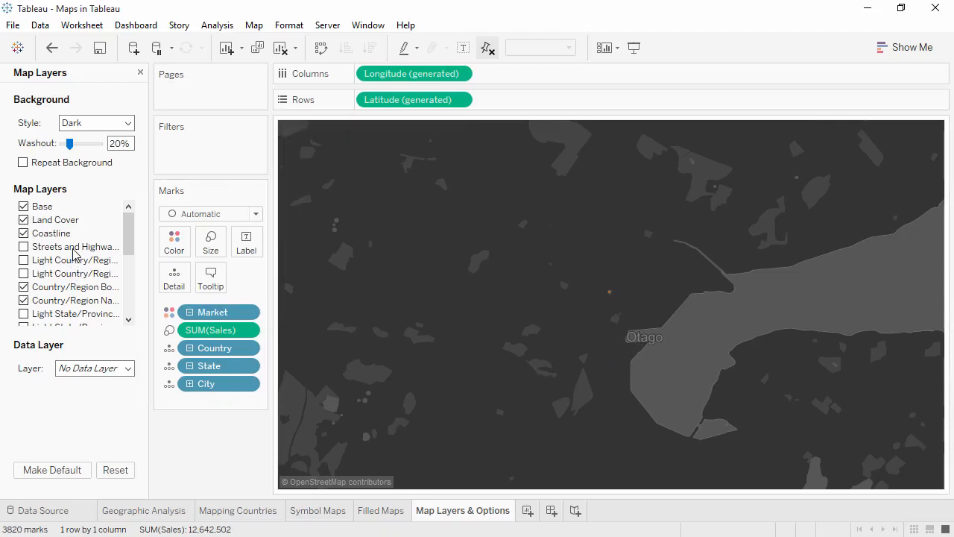
Show the Streets and Highways layer on the map and close the map layer settings.
click(24, 248)
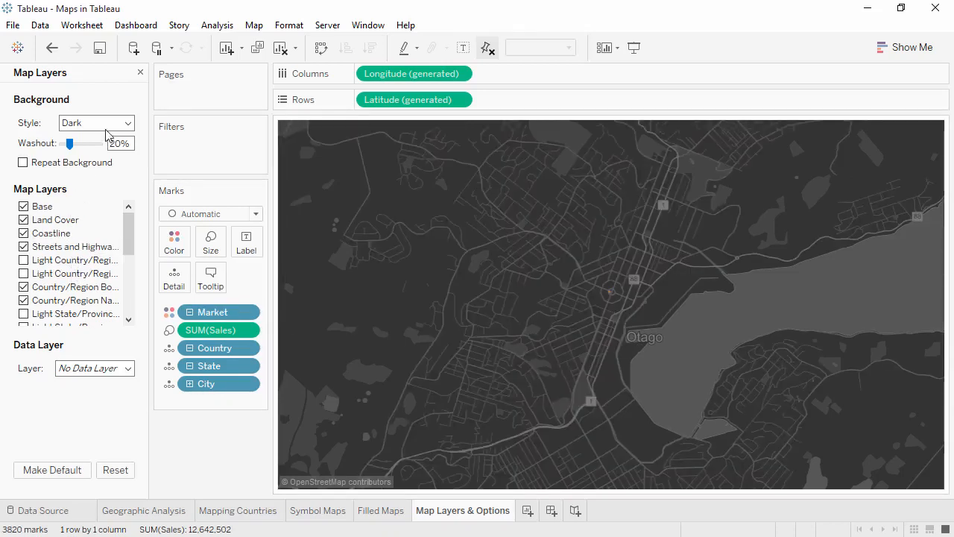
click(140, 72)
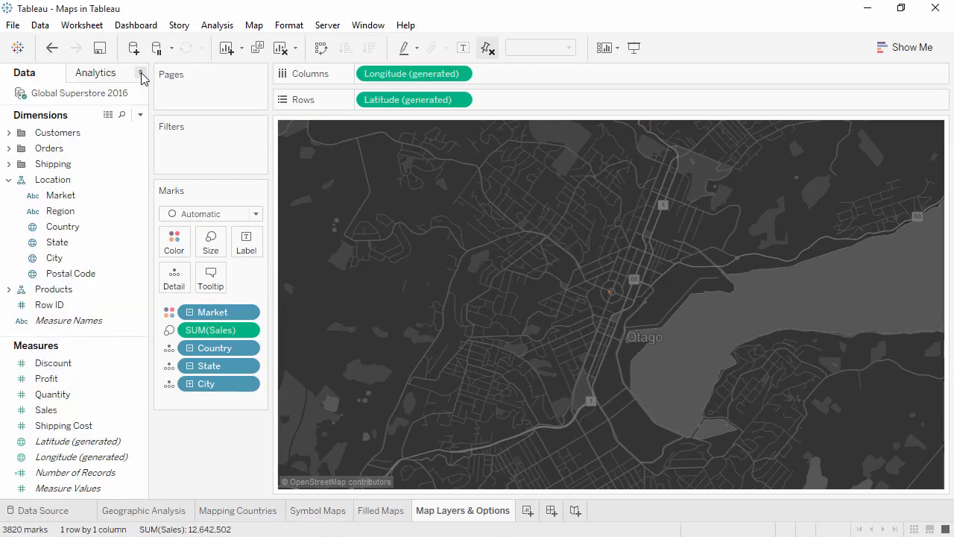
Turn off Allow Pan and Zoom, Show Map Search and Show View Toolbar in the map options, and close them.
mouse_move(350, 213)
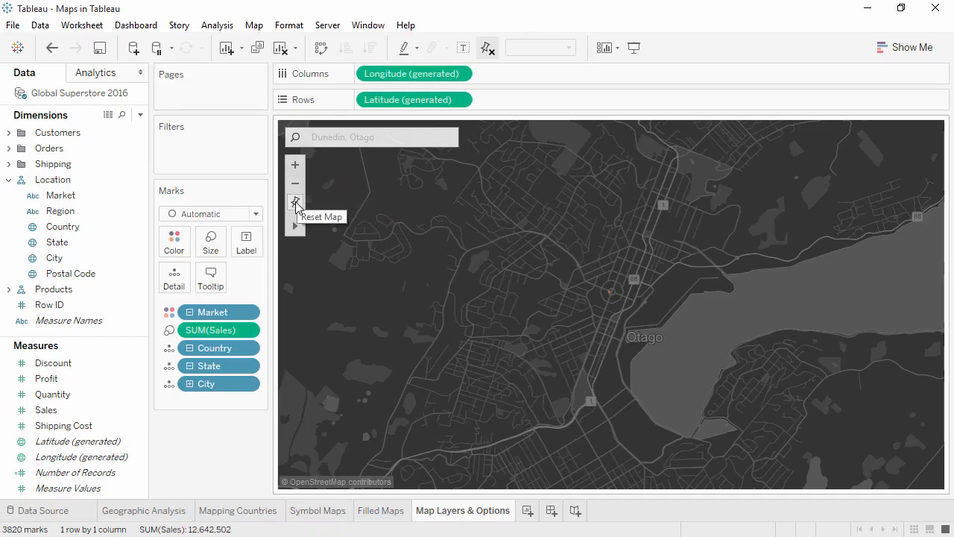
mouse_move(295, 226)
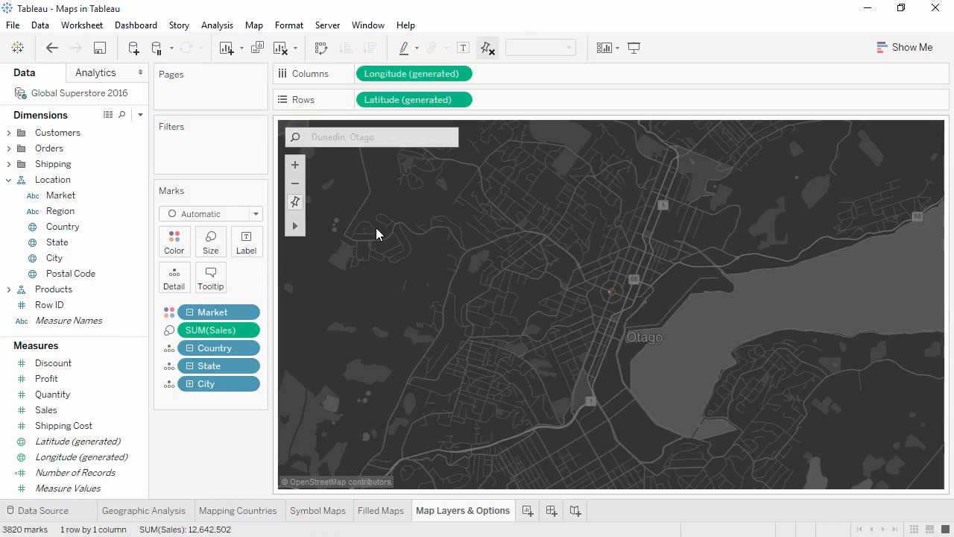
click(254, 25)
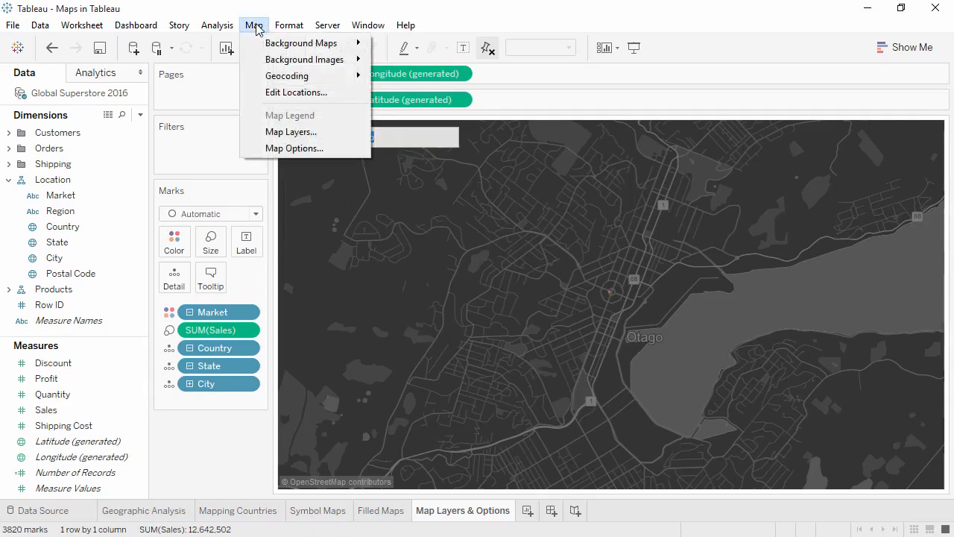
click(287, 149)
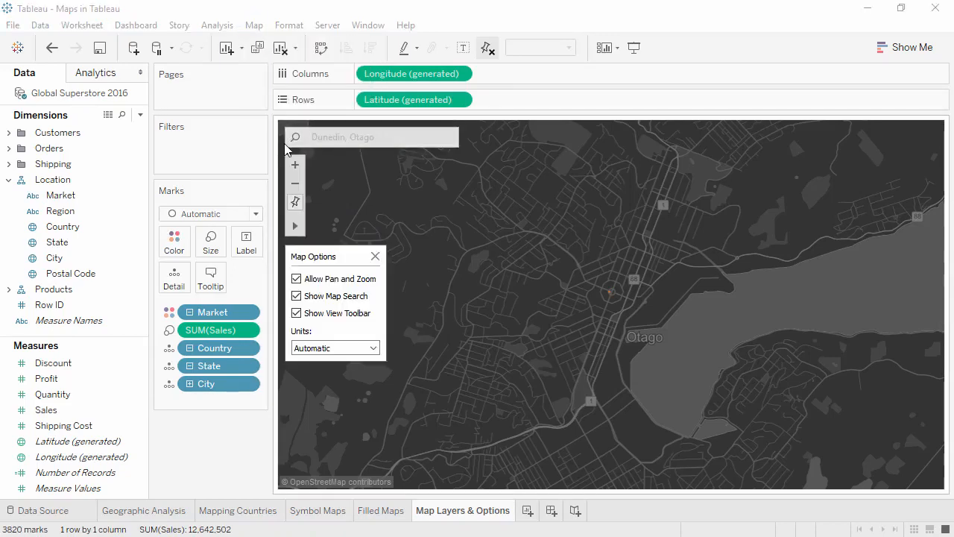
click(296, 279)
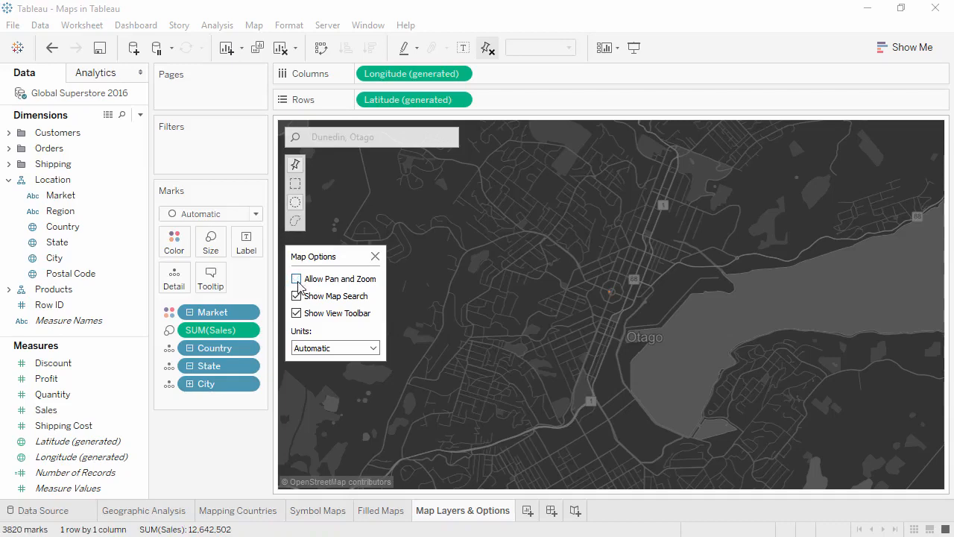
click(297, 297)
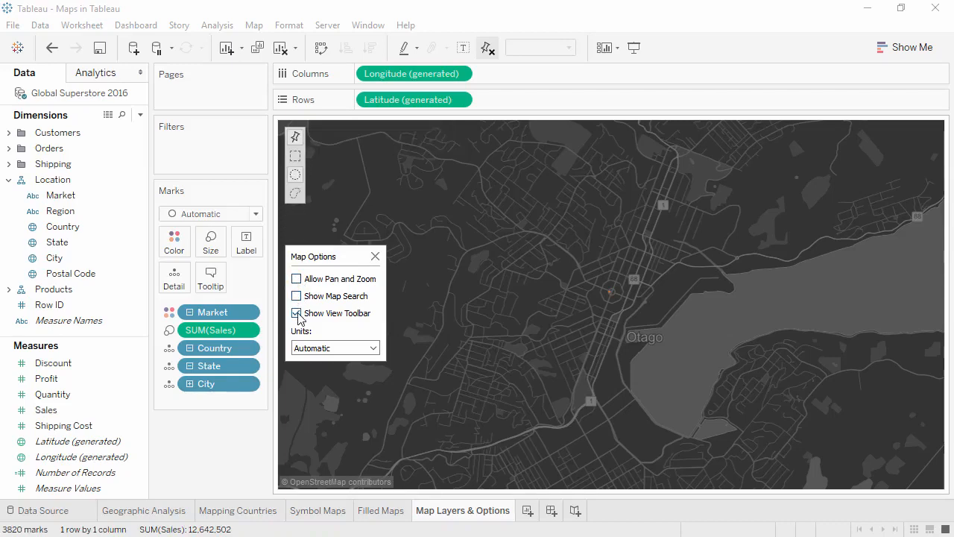
click(297, 313)
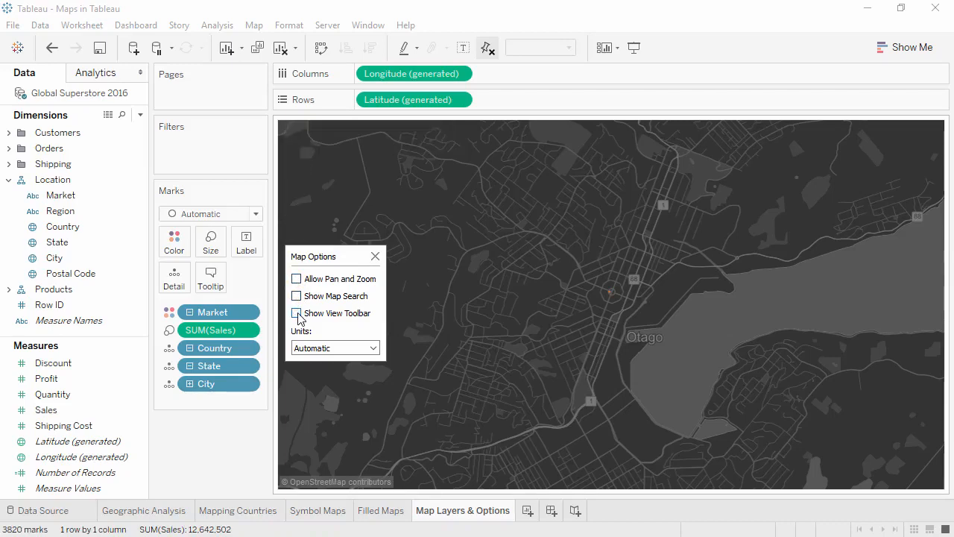
click(376, 257)
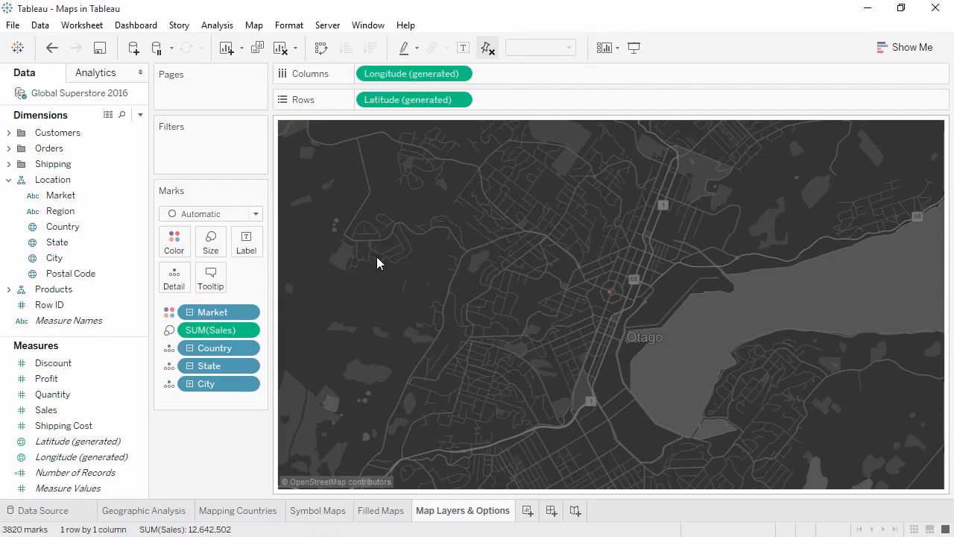
Try a radial selection with a radius of about 0.36 mi on the map area west of the city.
drag(377, 256, 414, 256)
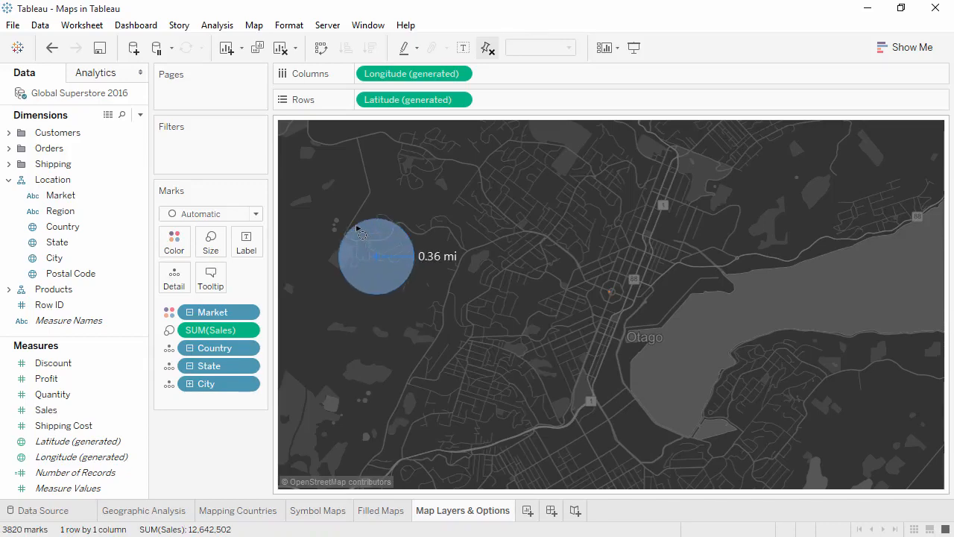
drag(356, 226, 357, 226)
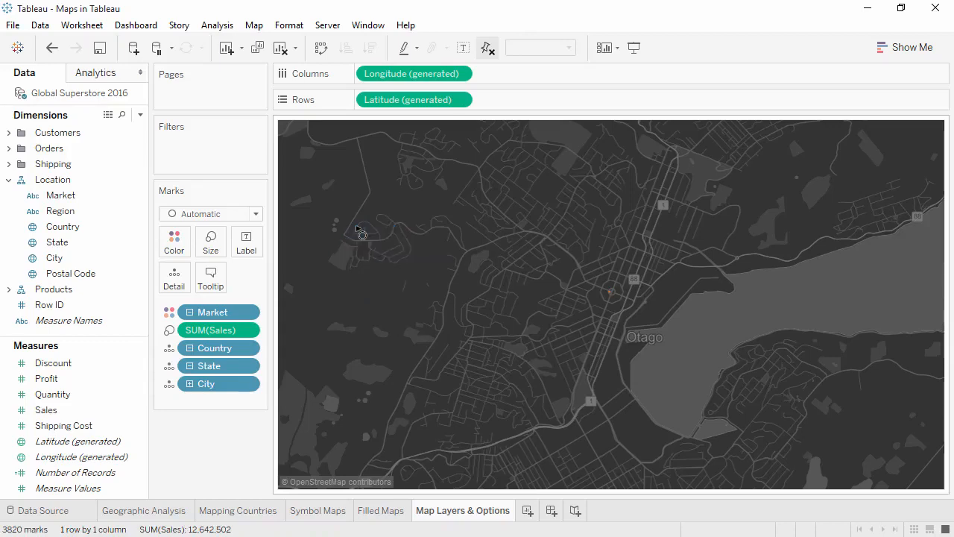